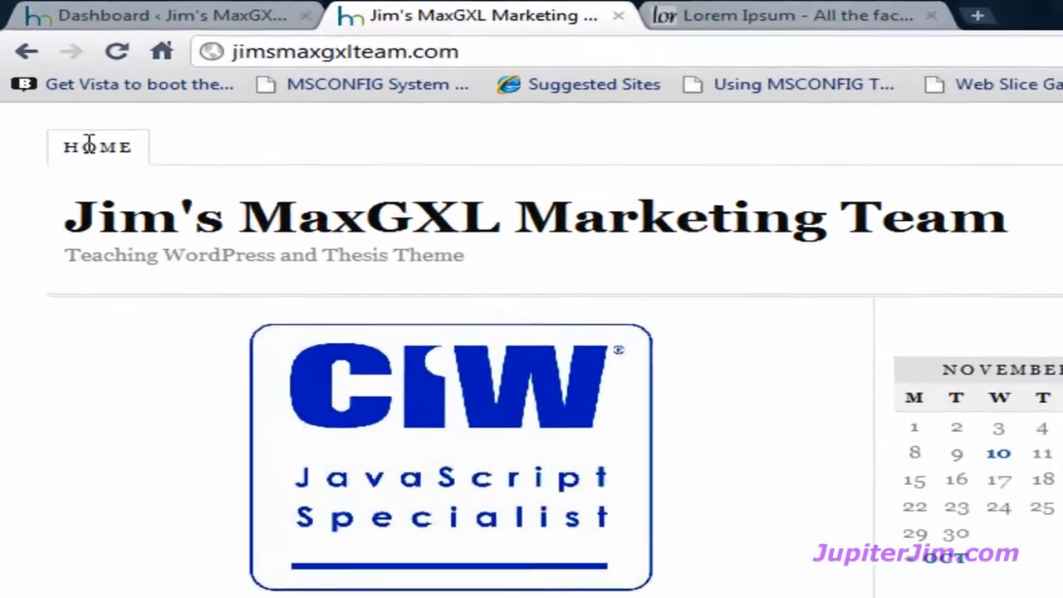
Reload the Jim's MaxGXL Marketing Team front page from its Home menu.
left_click(59, 93)
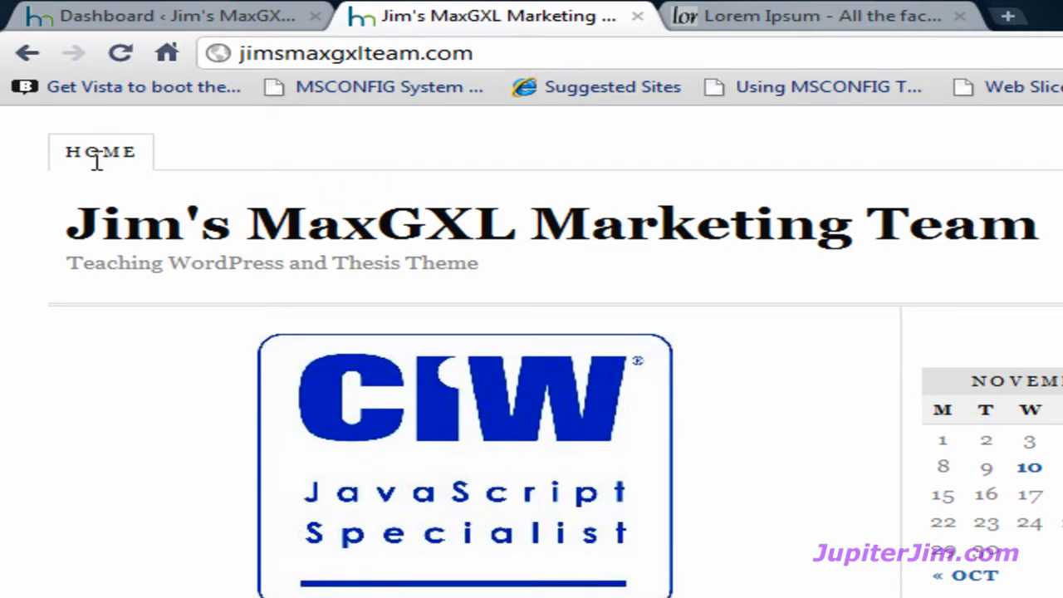
left_click(530, 53)
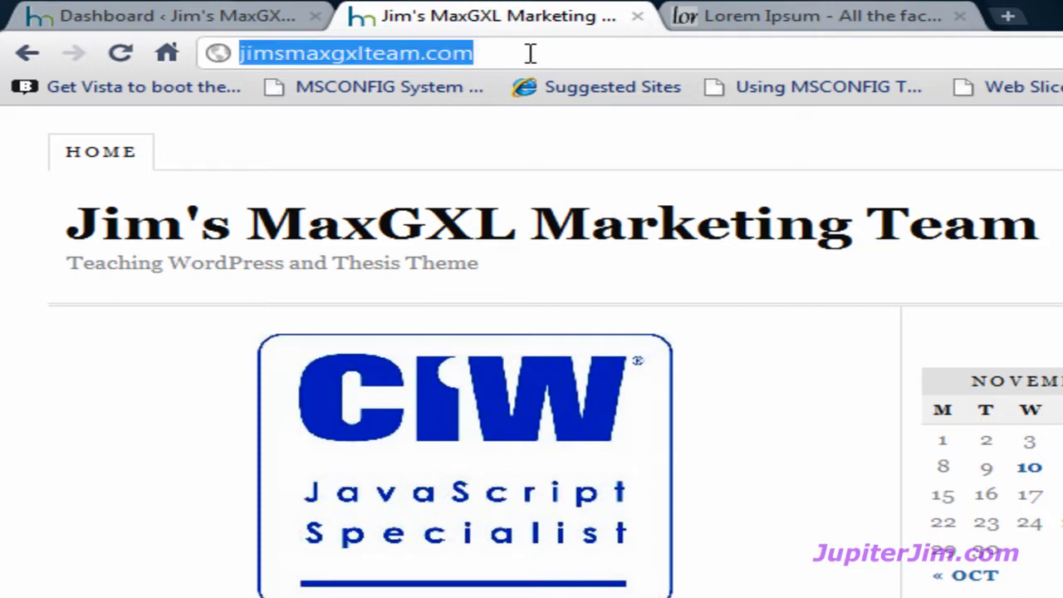
left_click(530, 53)
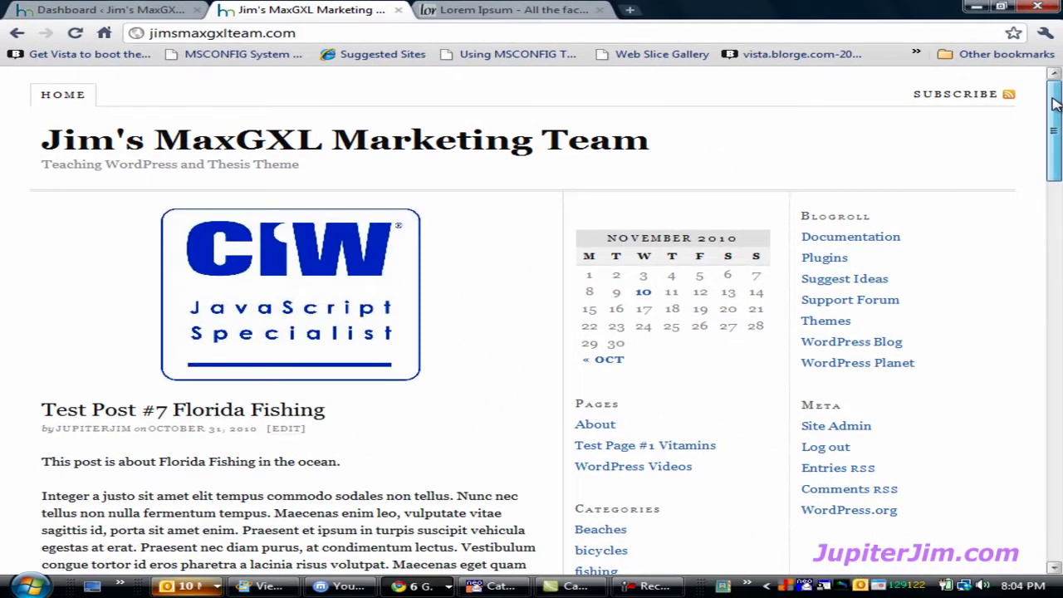
scroll(1055, 102, "down", 3)
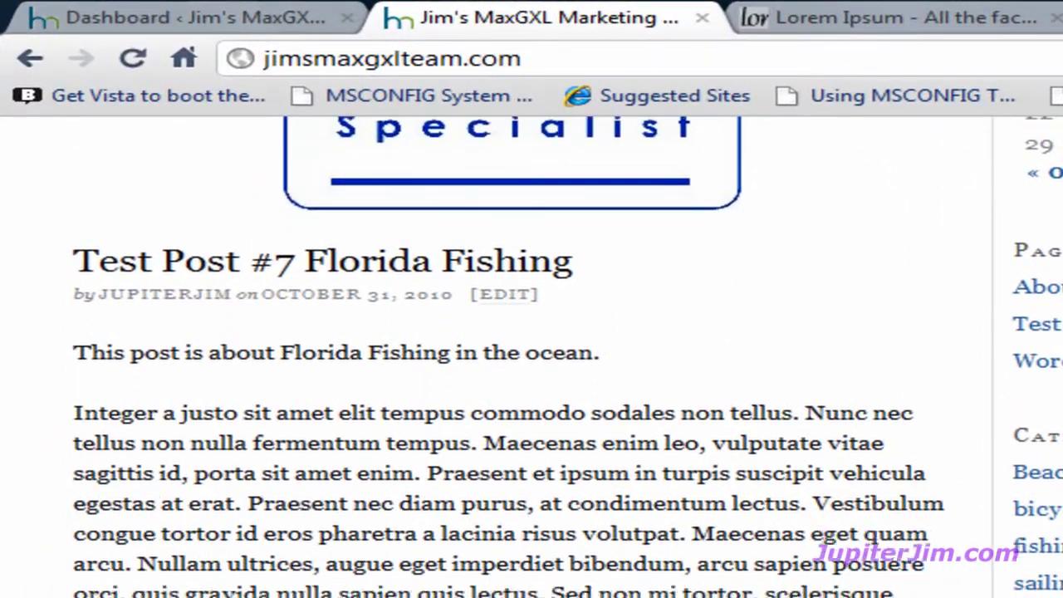
scroll(532, 357, "down", 10)
scroll(532, 358, "down", 5)
scroll(531, 357, "down", 8)
scroll(532, 358, "down", 10)
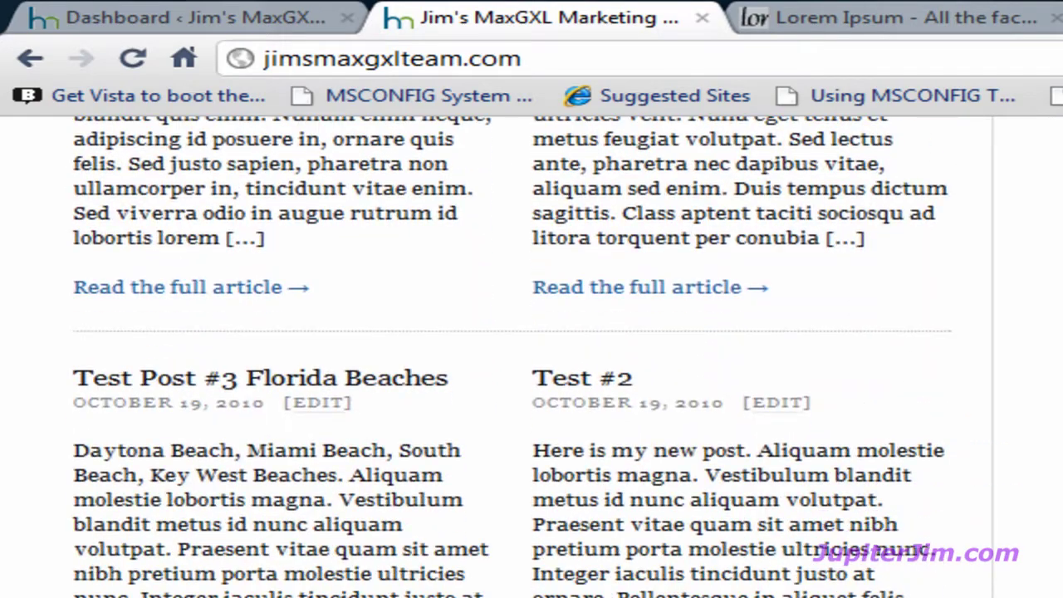
scroll(532, 357, "down", 4)
scroll(532, 358, "up", 20)
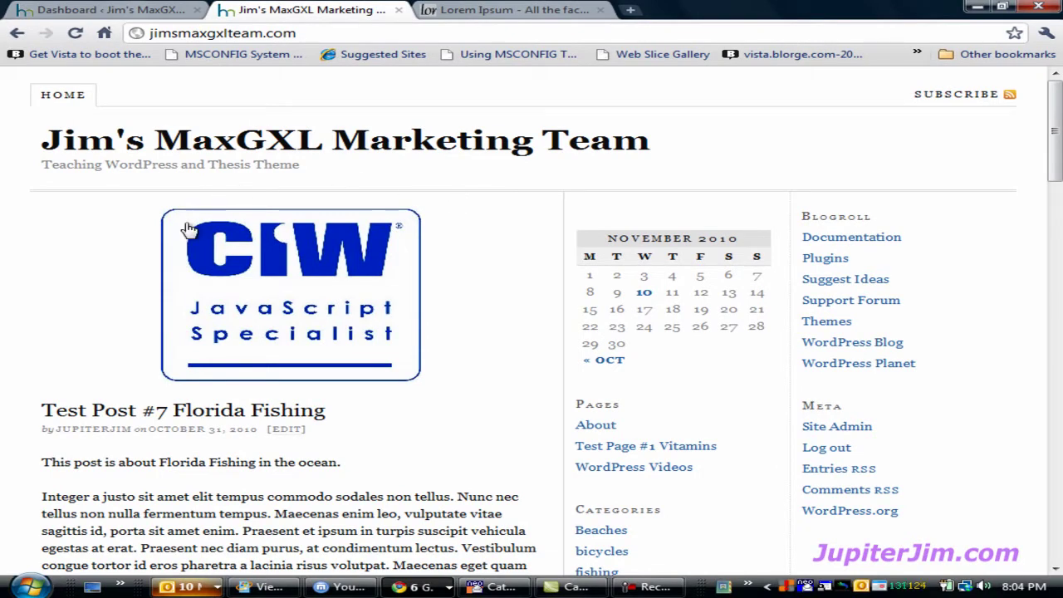
scroll(461, 212, "down", 1)
scroll(461, 211, "down", 1)
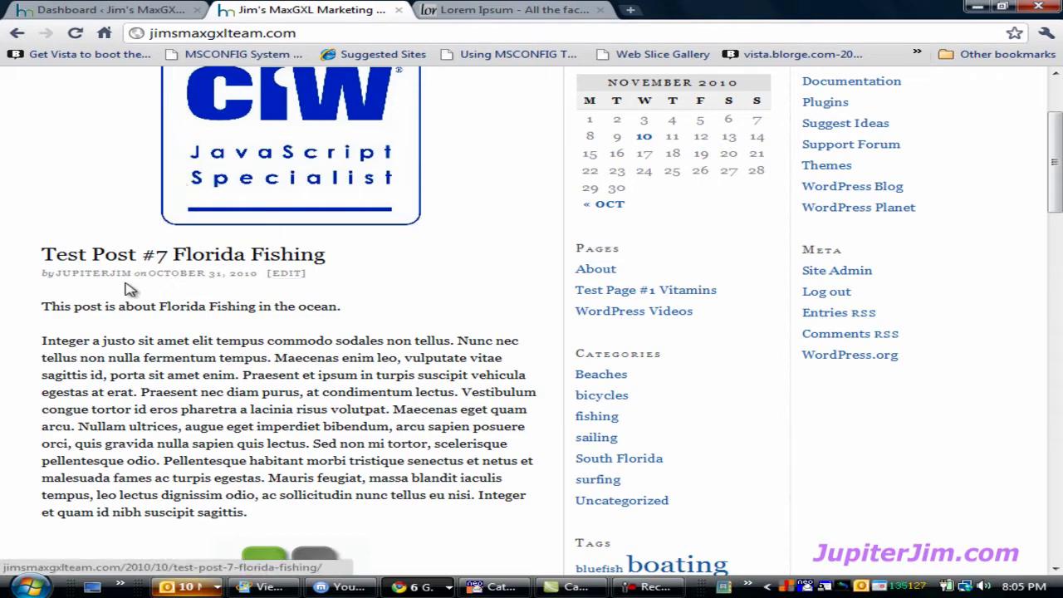
scroll(123, 282, "down", 3)
scroll(123, 282, "down", 3)
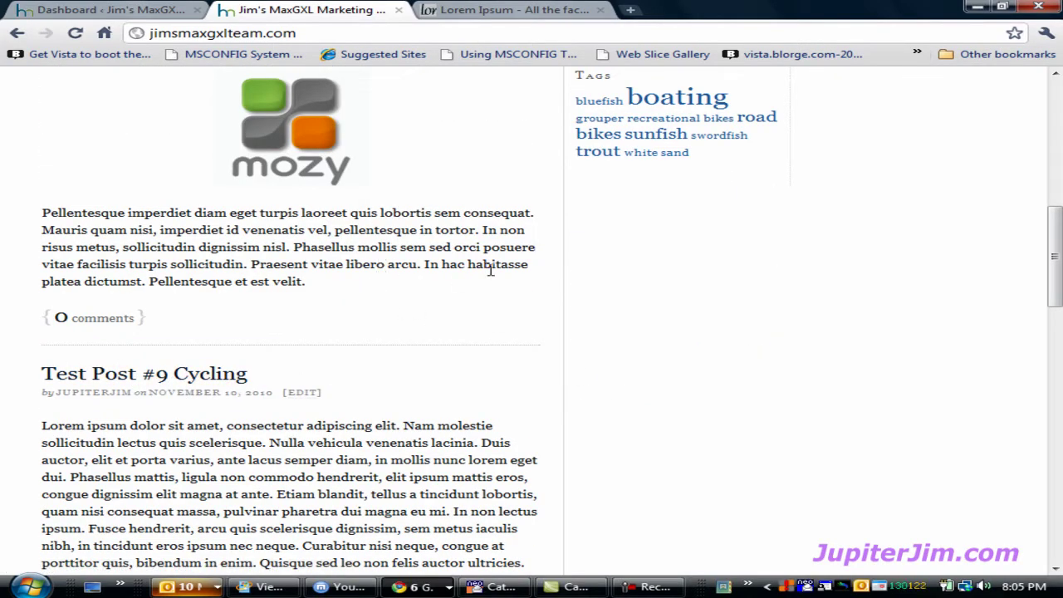
scroll(490, 270, "up", 6)
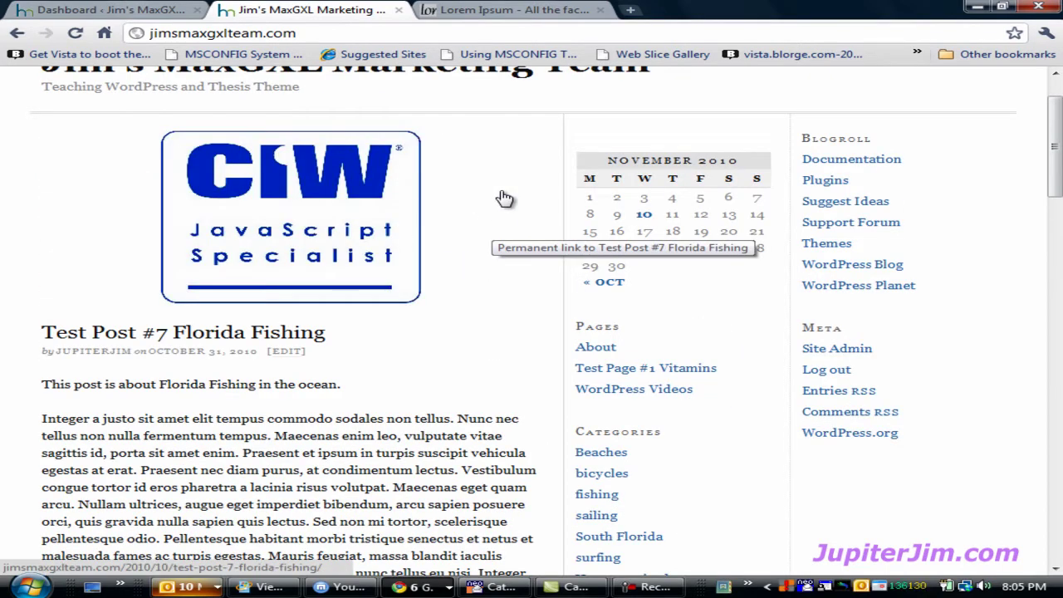
scroll(504, 198, "up", 1)
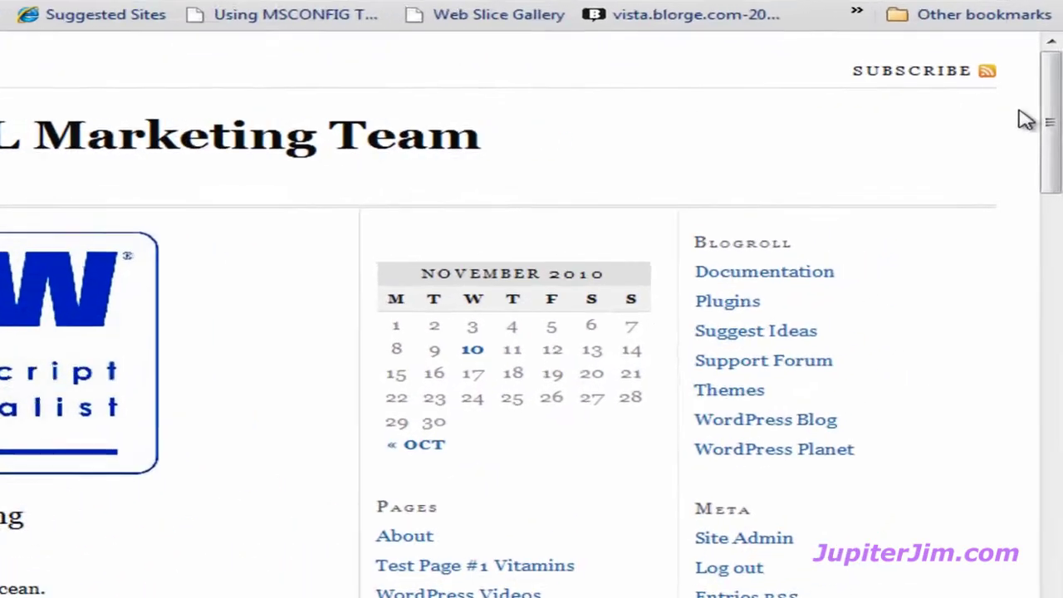
left_click_drag(1054, 115, 1054, 143)
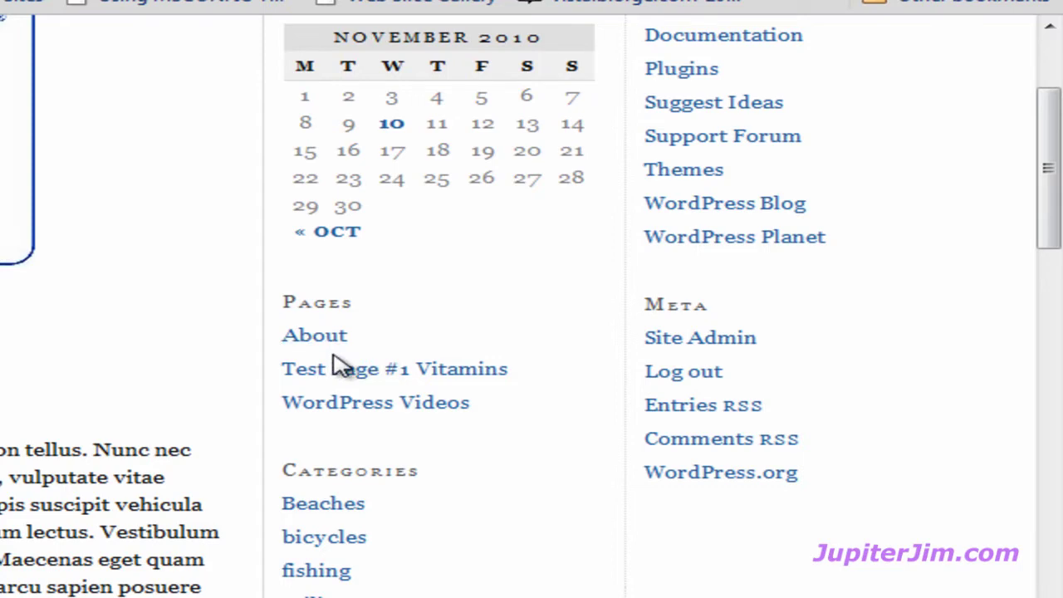
left_click(486, 372)
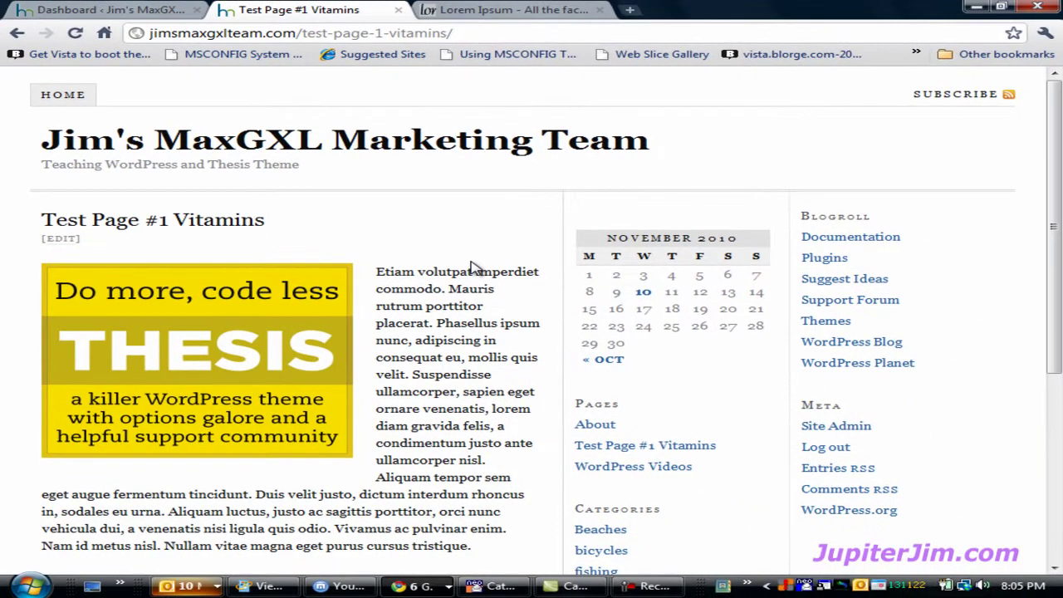
scroll(549, 307, "down", 2)
scroll(474, 267, "down", 2)
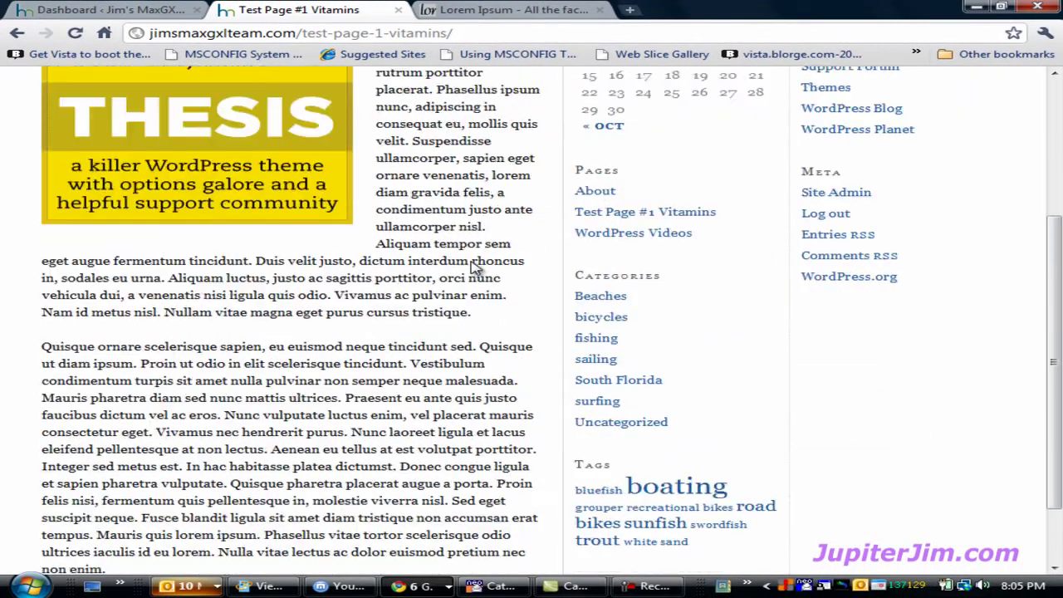
scroll(474, 267, "up", 4)
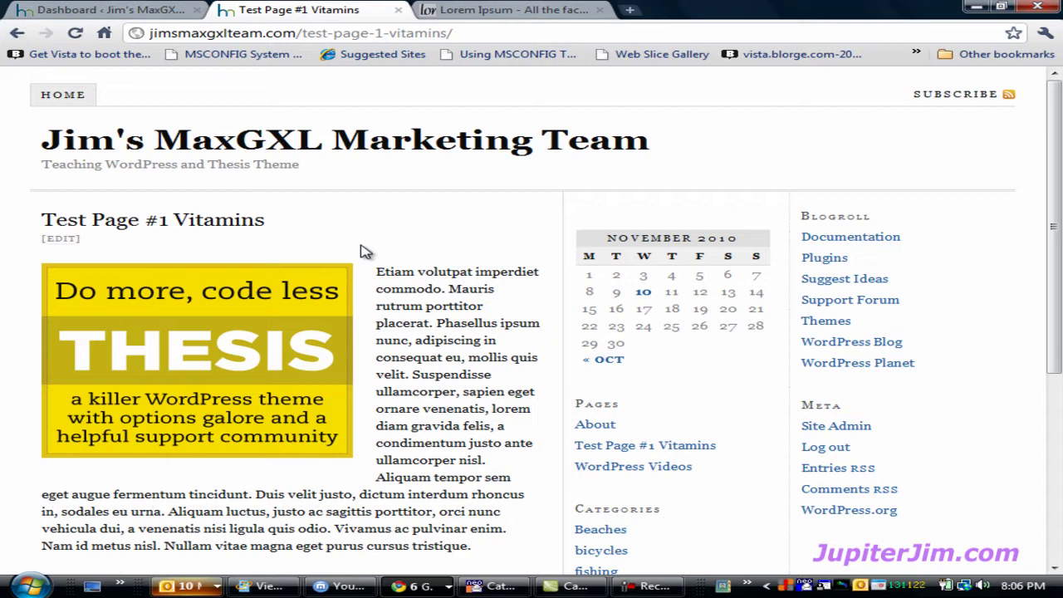
left_click(63, 96)
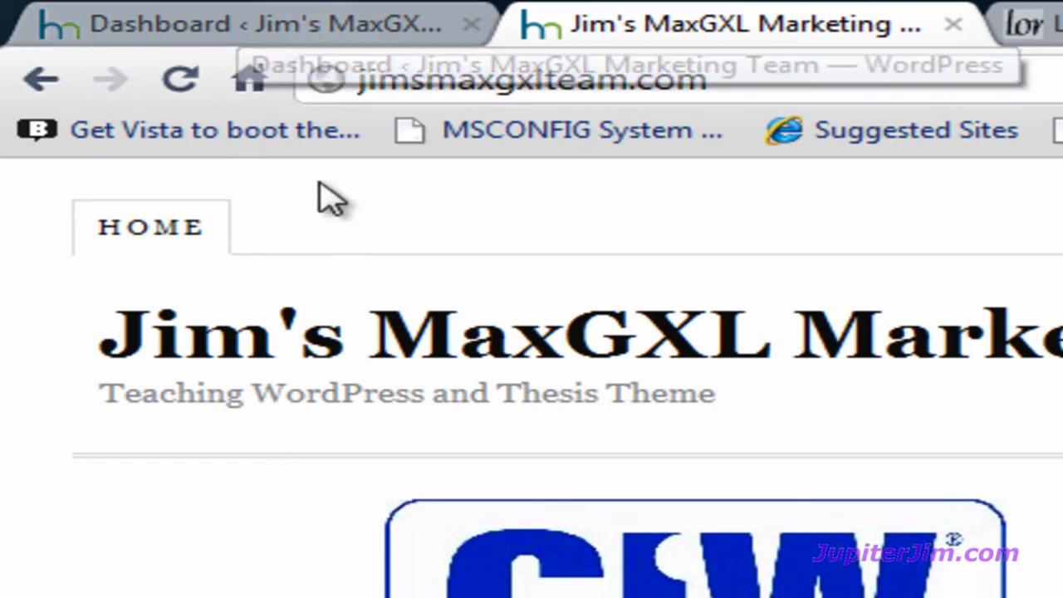
Go to the admin Dashboard and choose Pages > Add New.
left_click(287, 35)
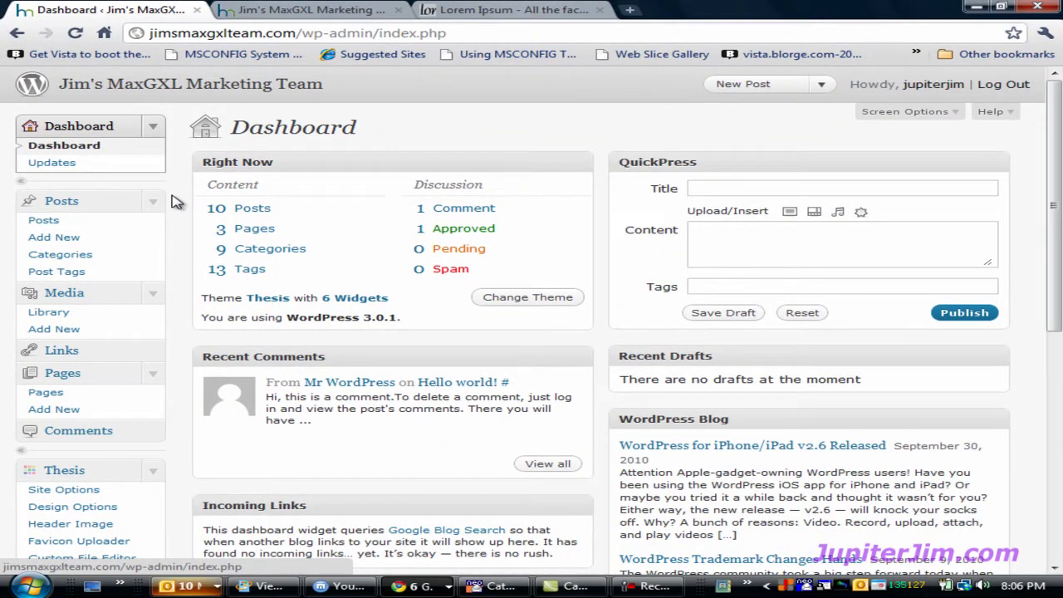
scroll(173, 208, "down", 1)
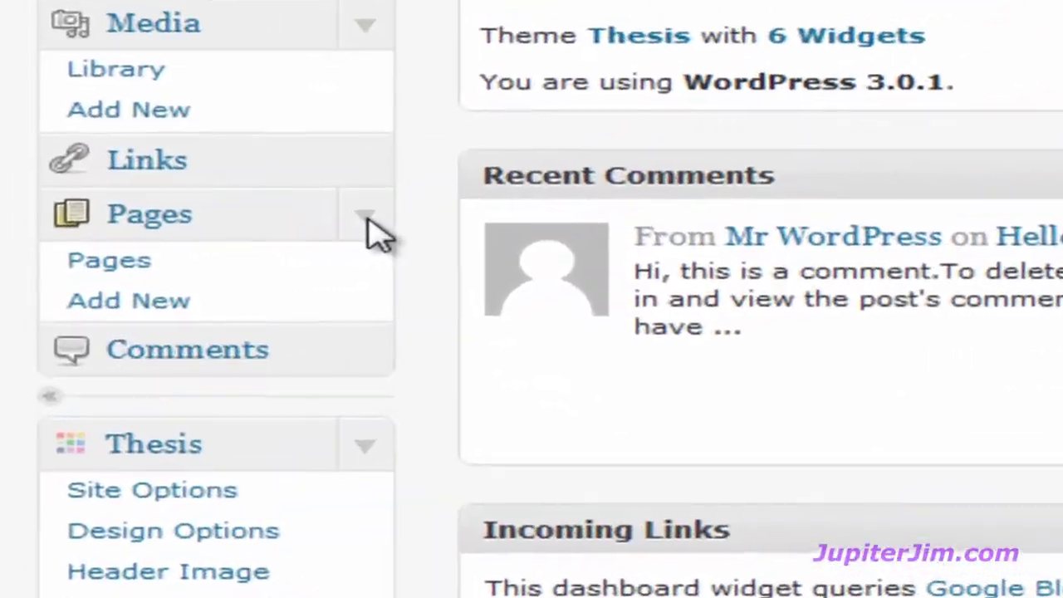
left_click(154, 298)
left_click(370, 223)
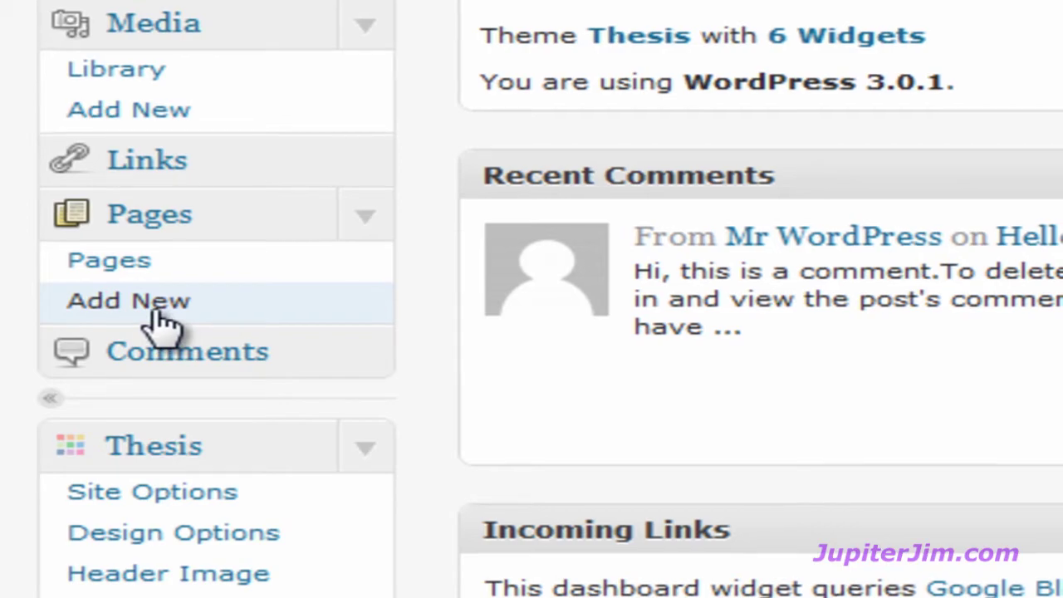
left_click(158, 320)
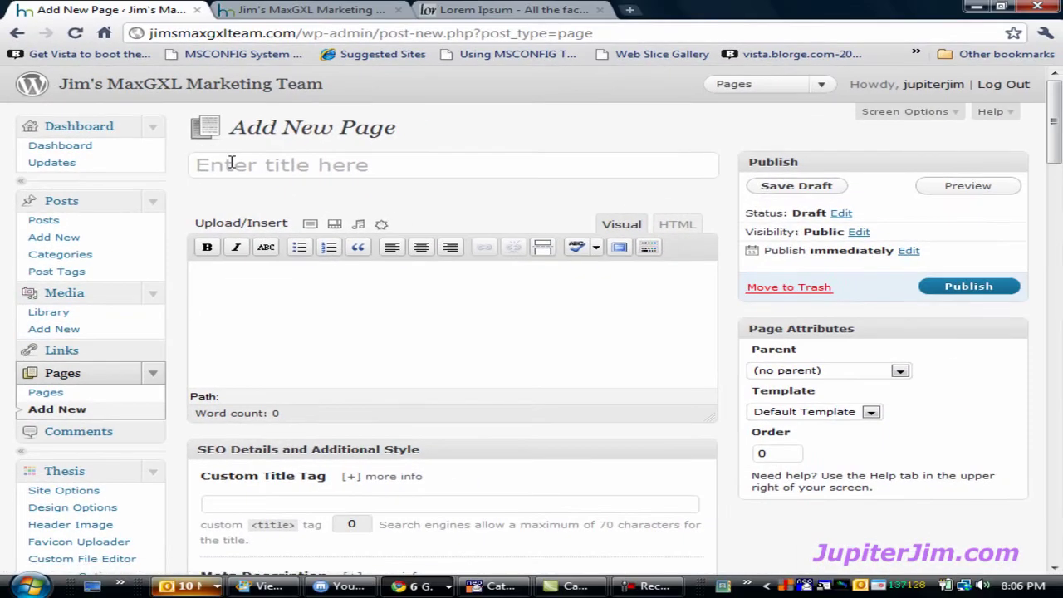
Title the new page 'Test Page #2 Bicycles'.
left_click(232, 163)
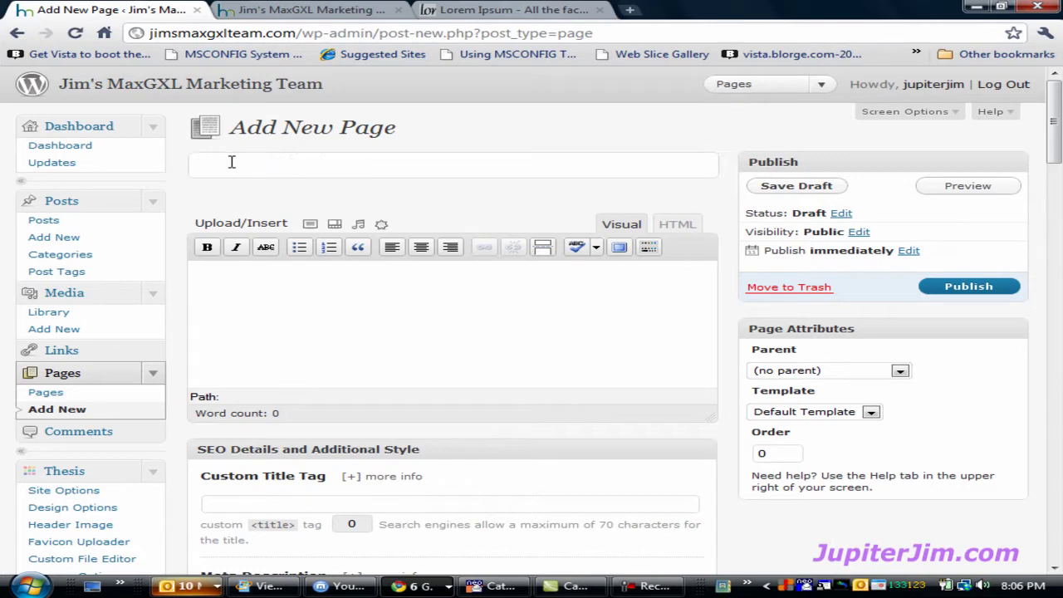
type("t")
key("BackSpace")
type("Test Page #2")
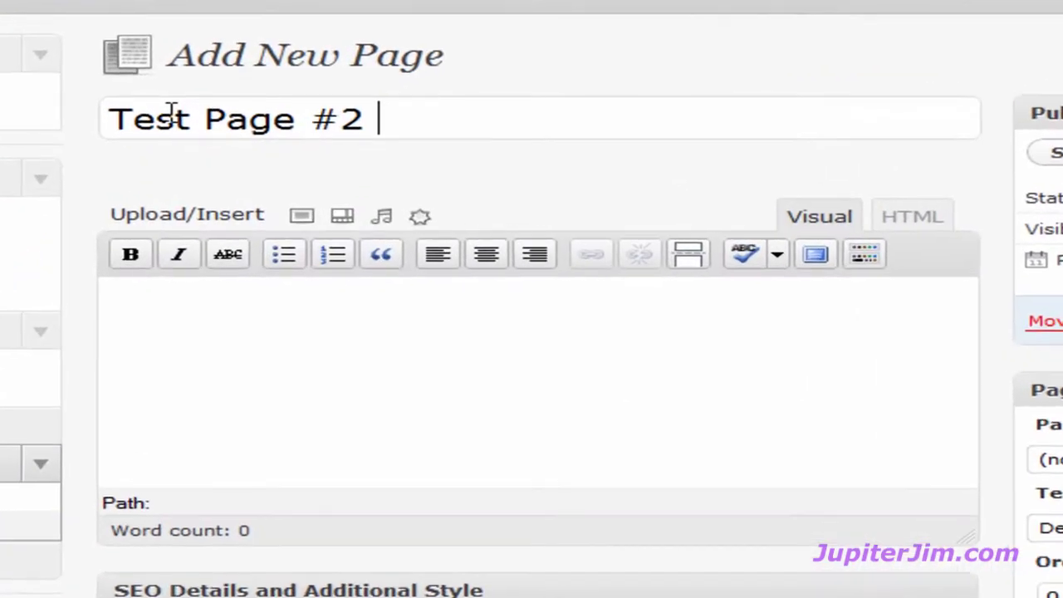
type(" Bicy")
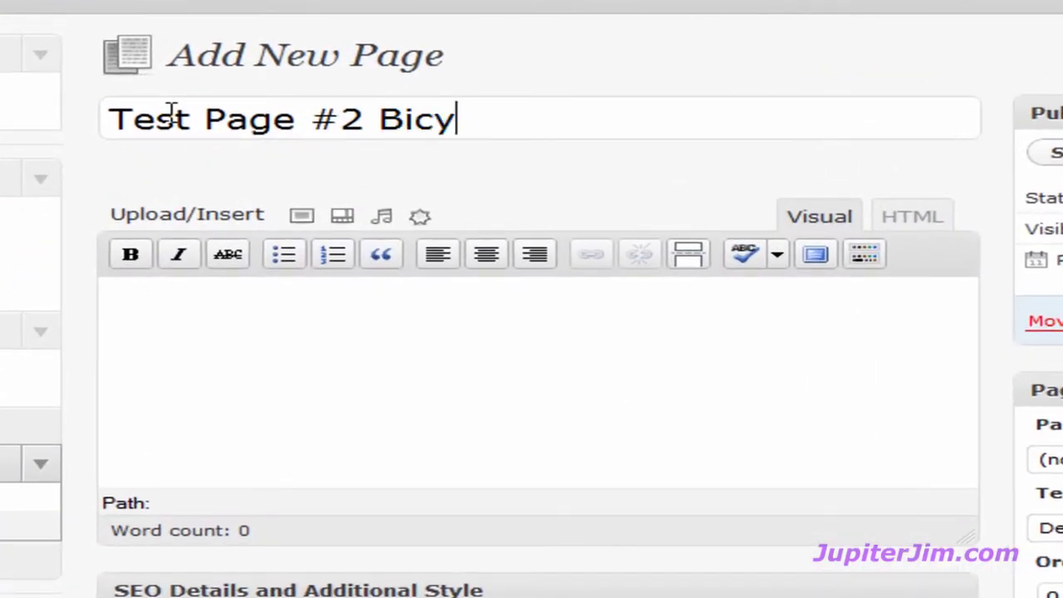
type("cles")
Write 'This is about Bicycles.' in the body and paste a Lorem ipsum paragraph below it.
left_click(144, 309)
type("This is about Bicycles.")
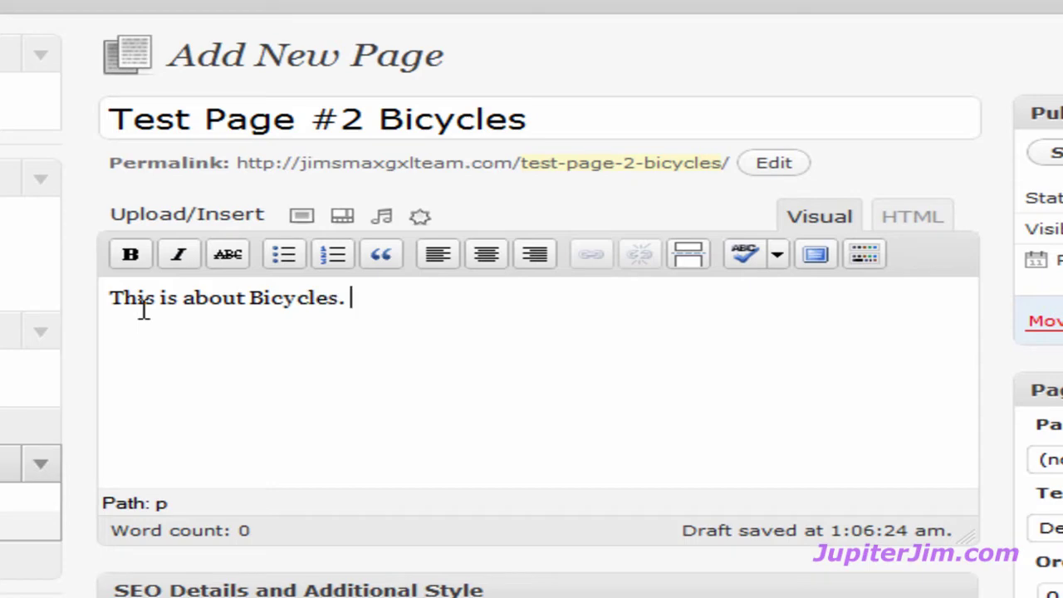
key("Return")
right_click(116, 341)
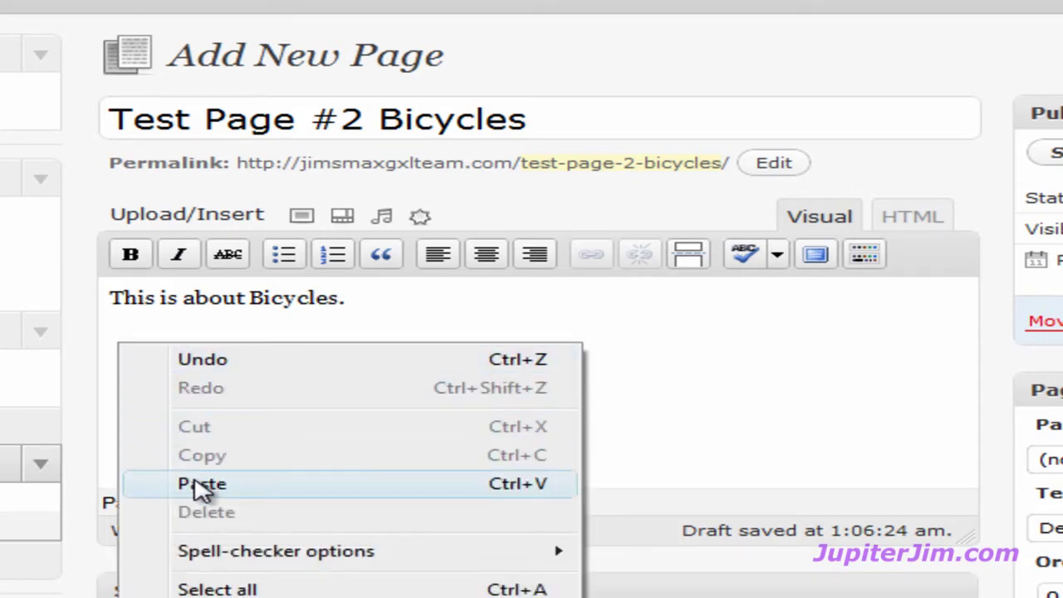
left_click(201, 488)
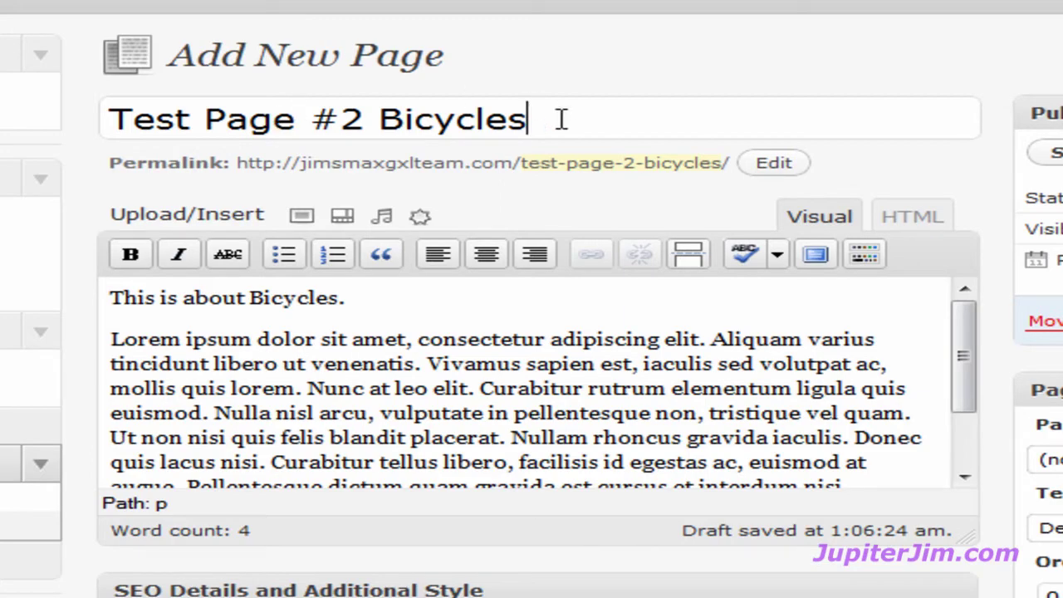
Publish the 'Test Page #2 Bicycles' draft from the Publish panel.
left_click(441, 320)
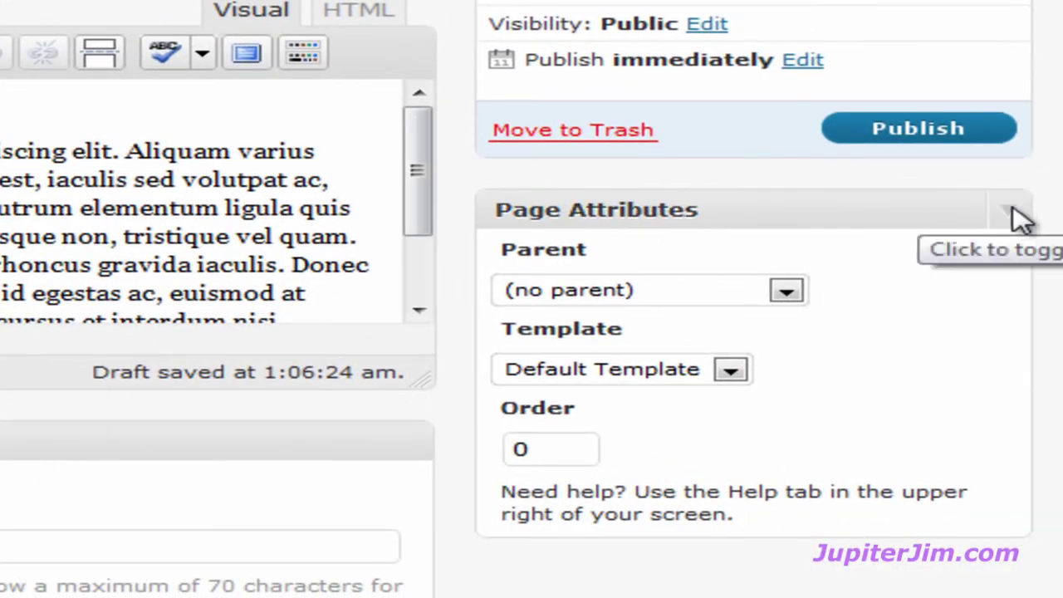
left_click(1014, 209)
left_click(1014, 210)
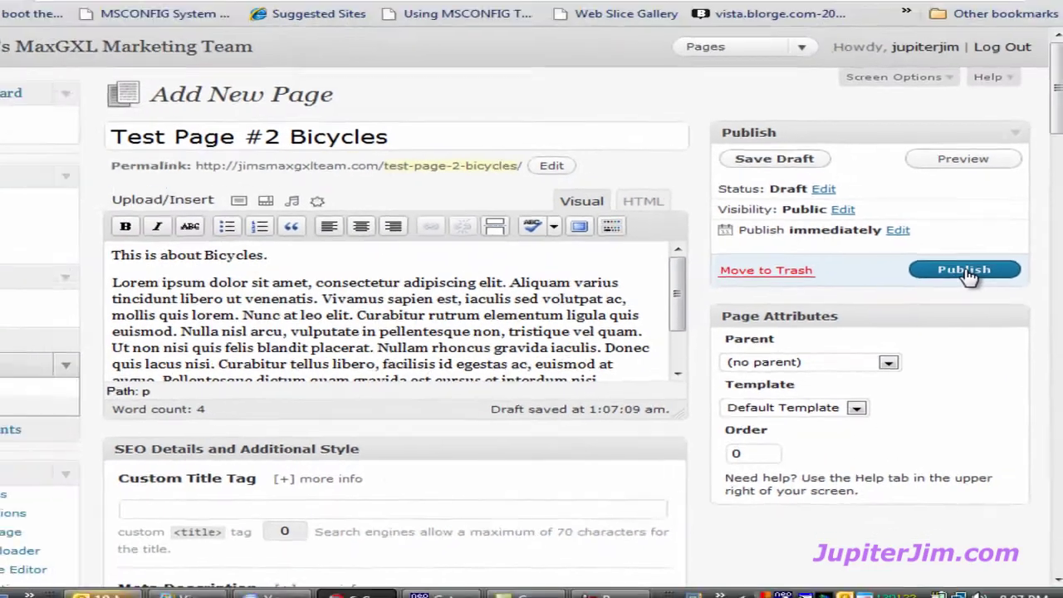
left_click(931, 158)
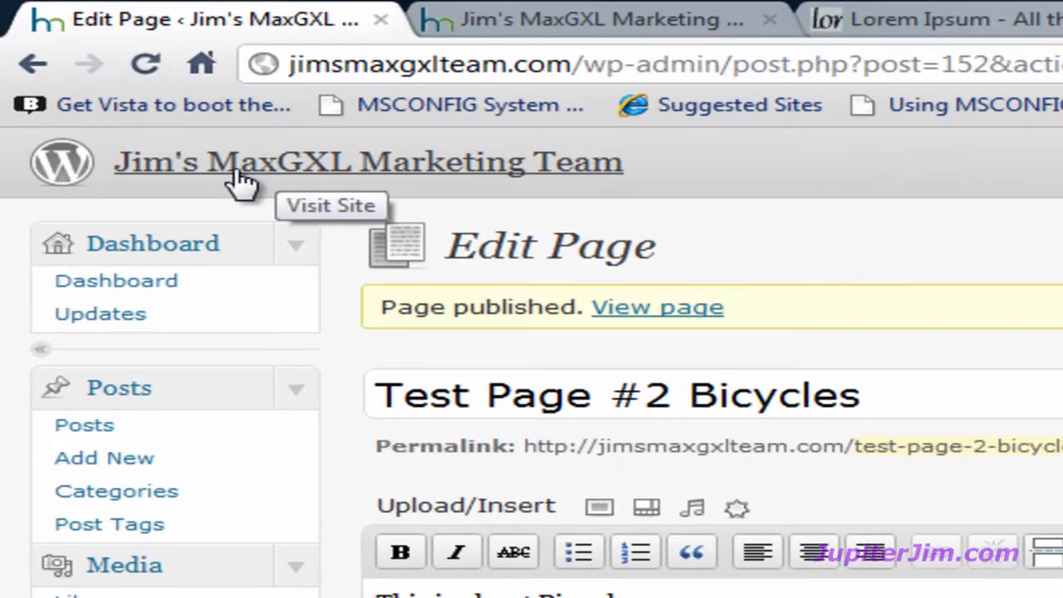
Open the public site from the admin header's site title in a new browser tab and view it.
right_click(237, 172)
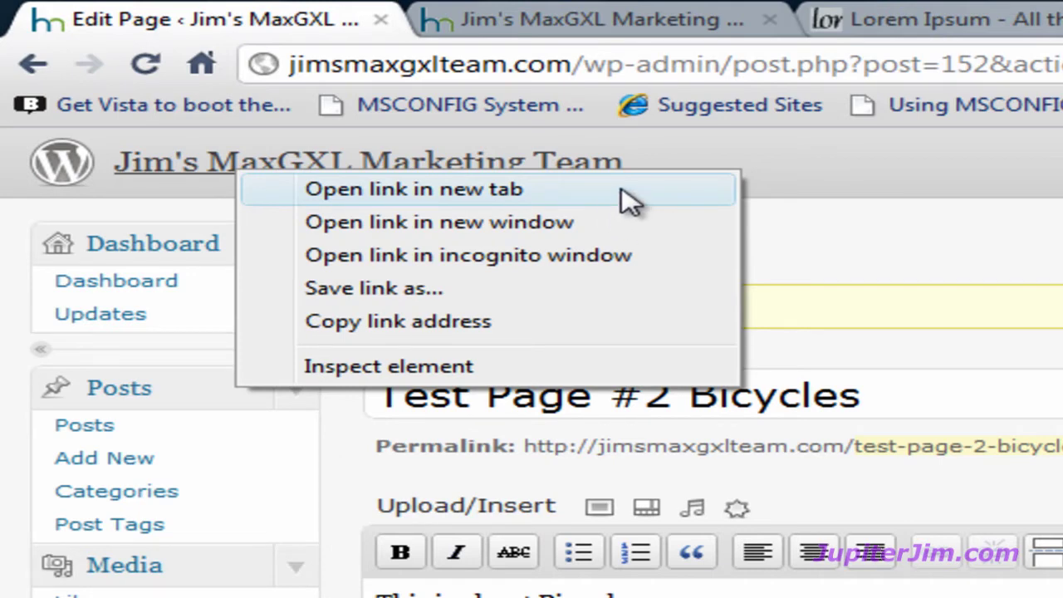
left_click(629, 199)
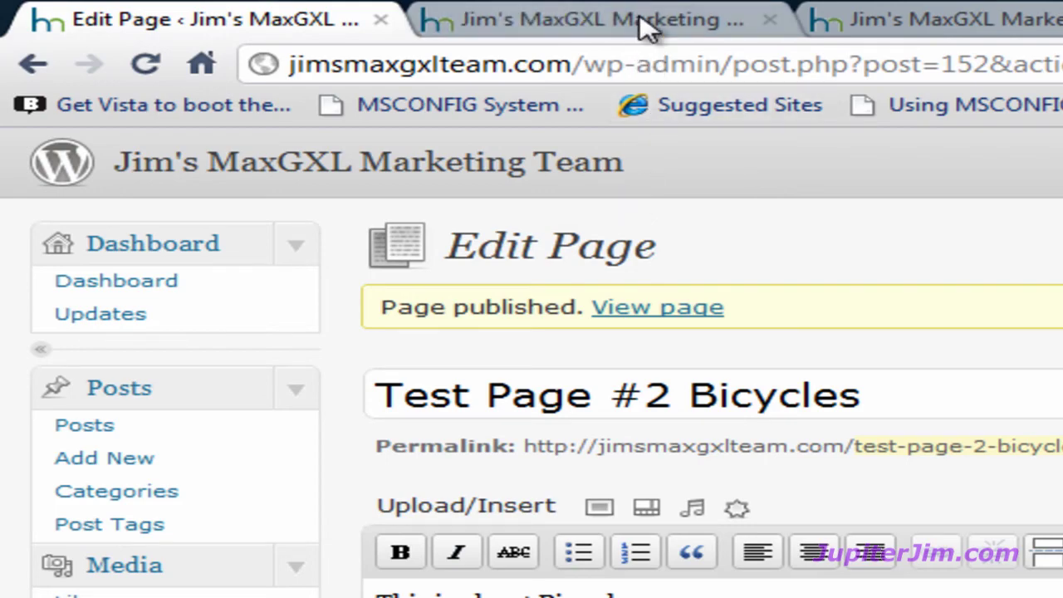
left_click(648, 29)
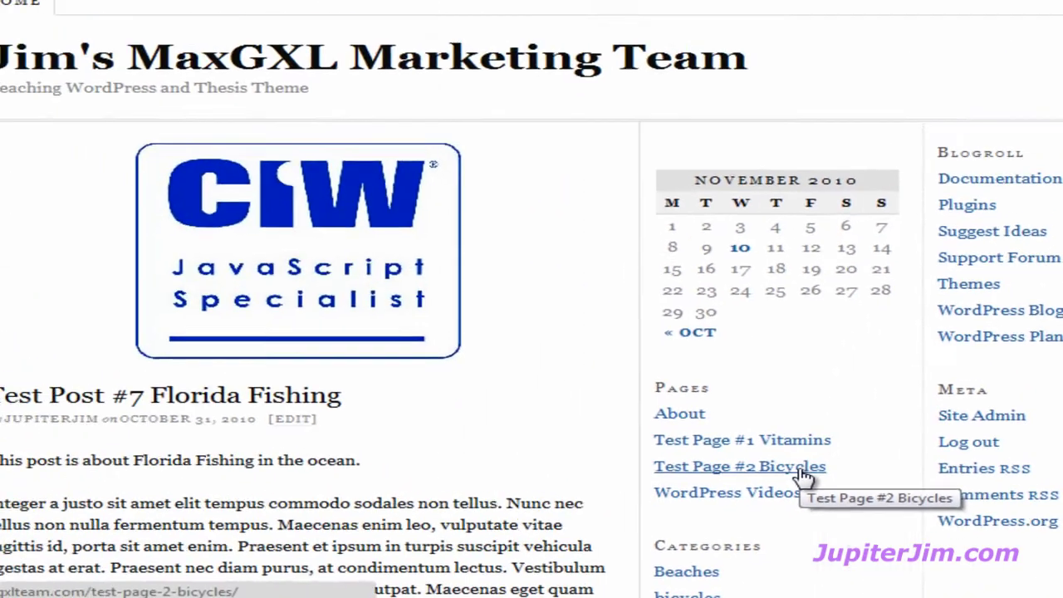
Open 'Test Page #2 Bicycles' from the Pages sidebar and review its intro and Lorem ipsum text.
left_click(803, 470)
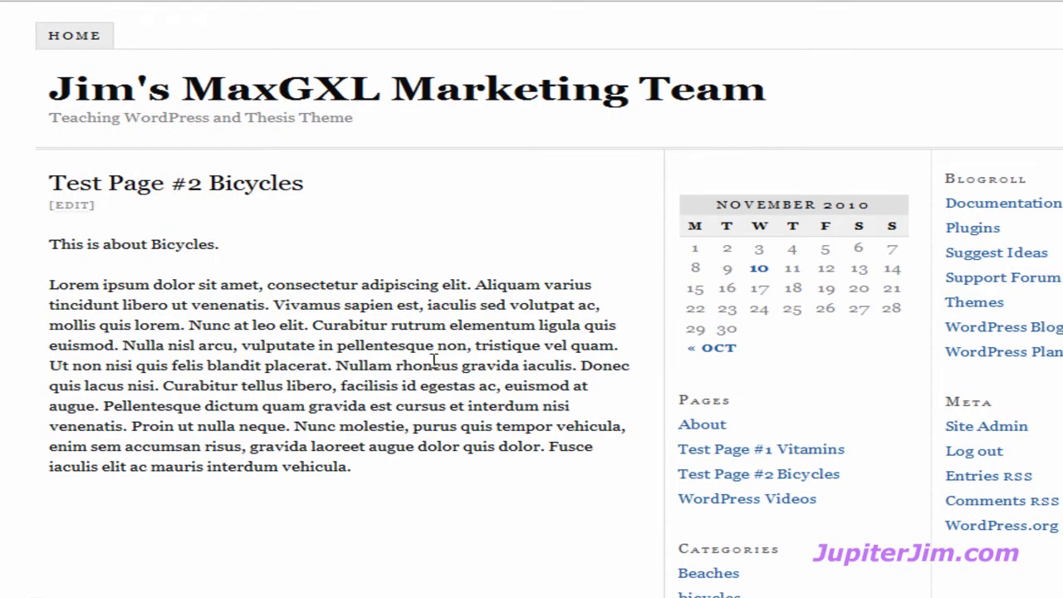
scroll(340, 428, "down", 5)
scroll(289, 427, "up", 5)
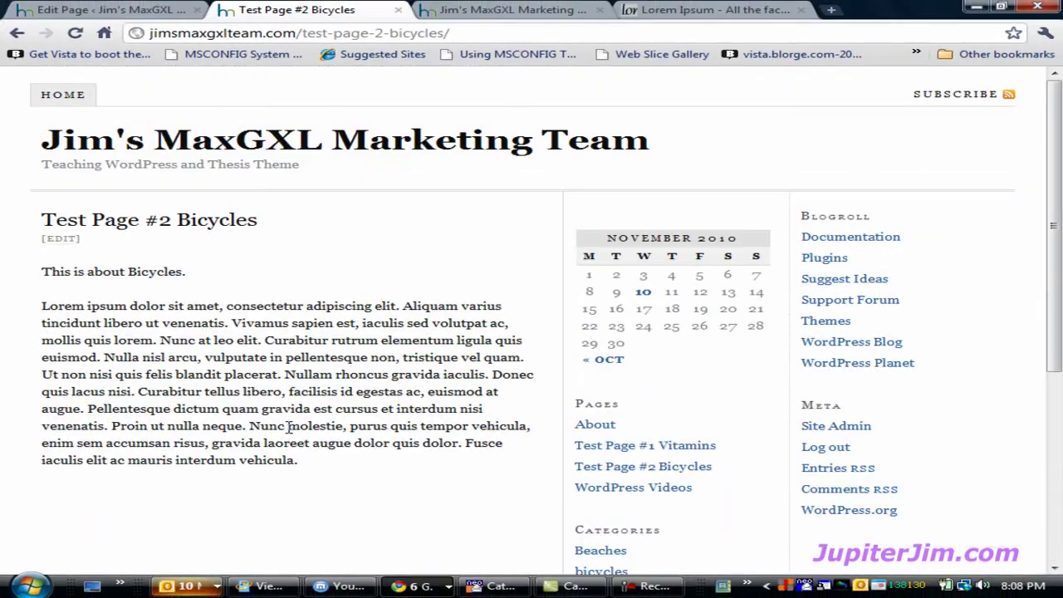